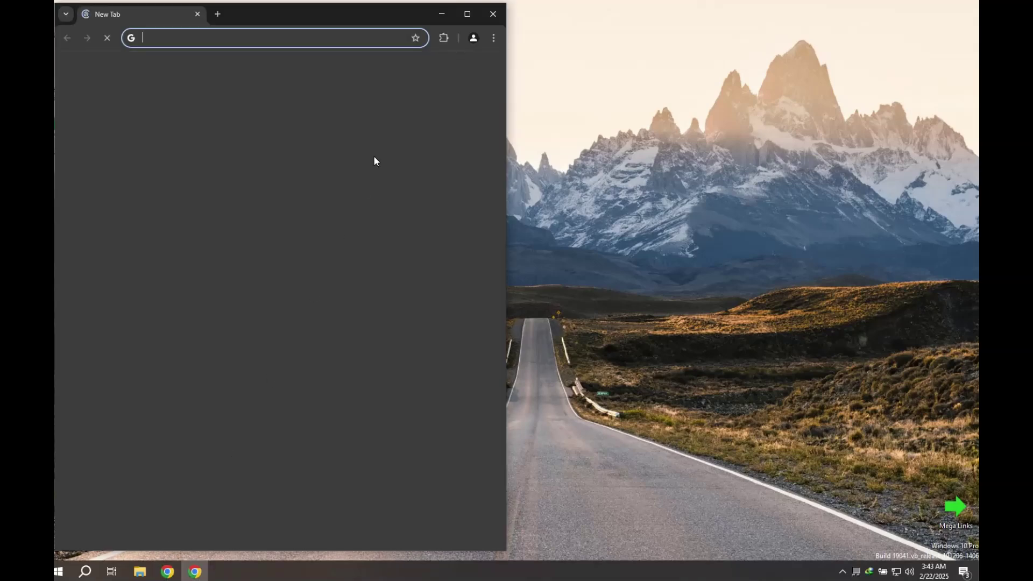
Step: Maximize Chrome and search the web for 'rohos login key'
double_click(369, 8)
left_click(355, 29)
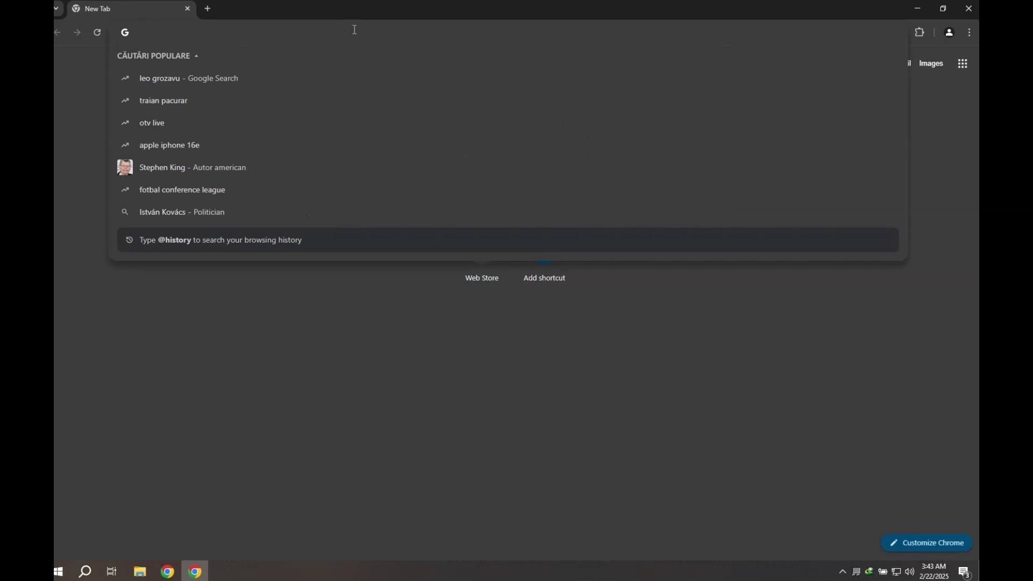
type("rohos login key")
key("Return")
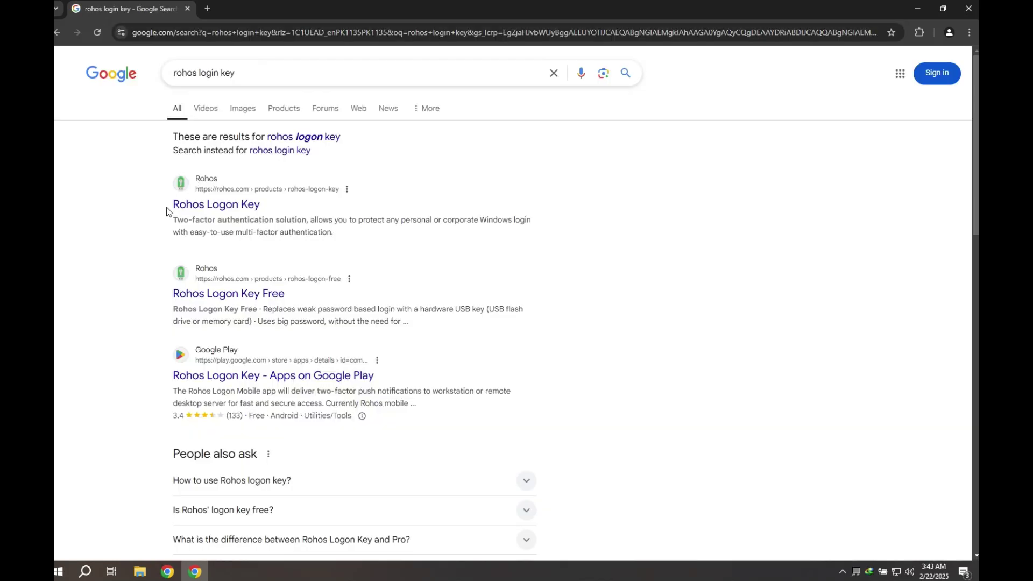
Step: From the rohos.com Rohos Logon Key page, download the rohos_welcome.exe installer
left_click(232, 207)
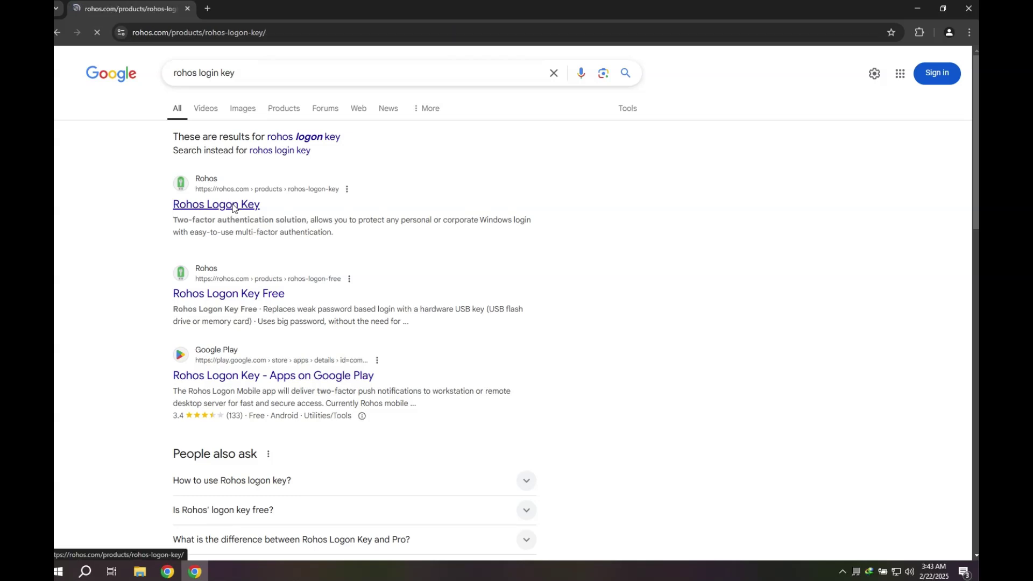
left_click(319, 259)
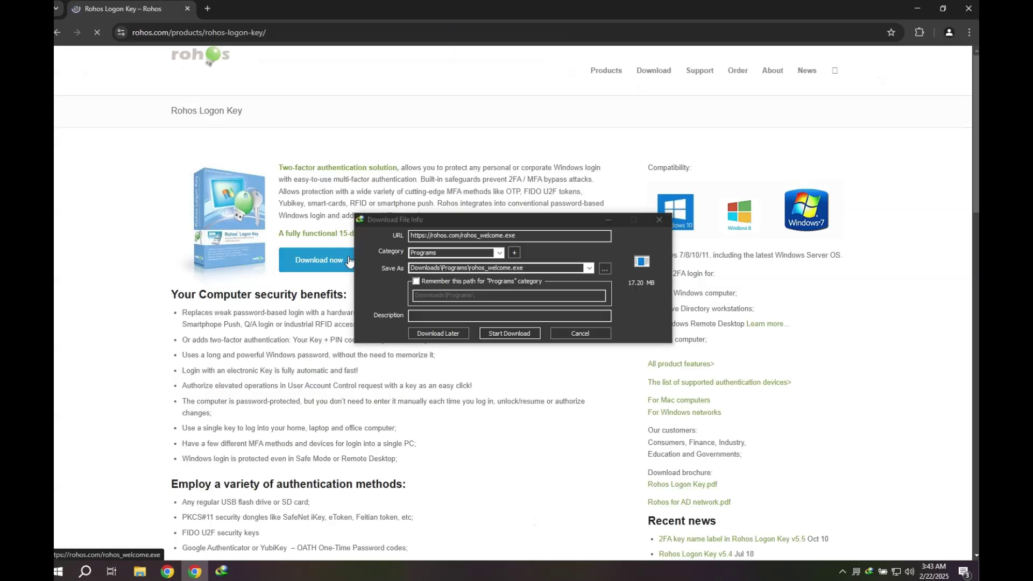
left_click(512, 334)
left_click(536, 325)
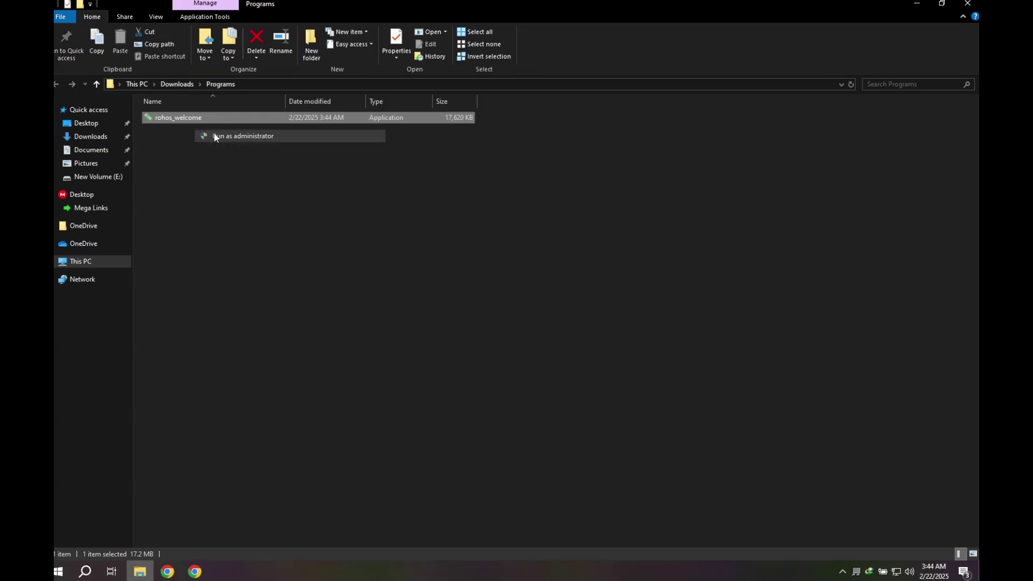
Step: Run rohos_welcome.exe as administrator, keep English, and accept the licence agreement
double_click(214, 132)
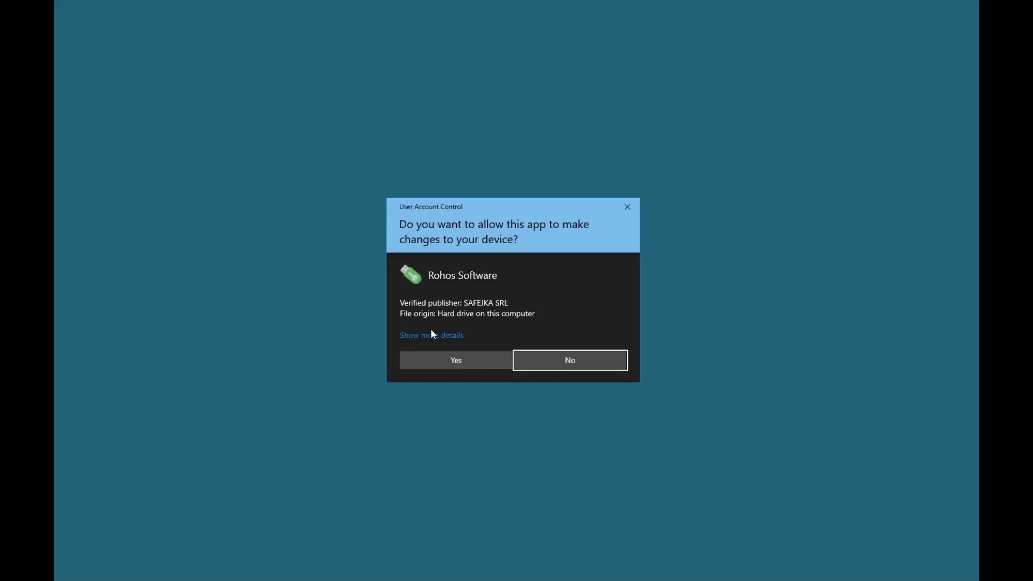
left_click(470, 367)
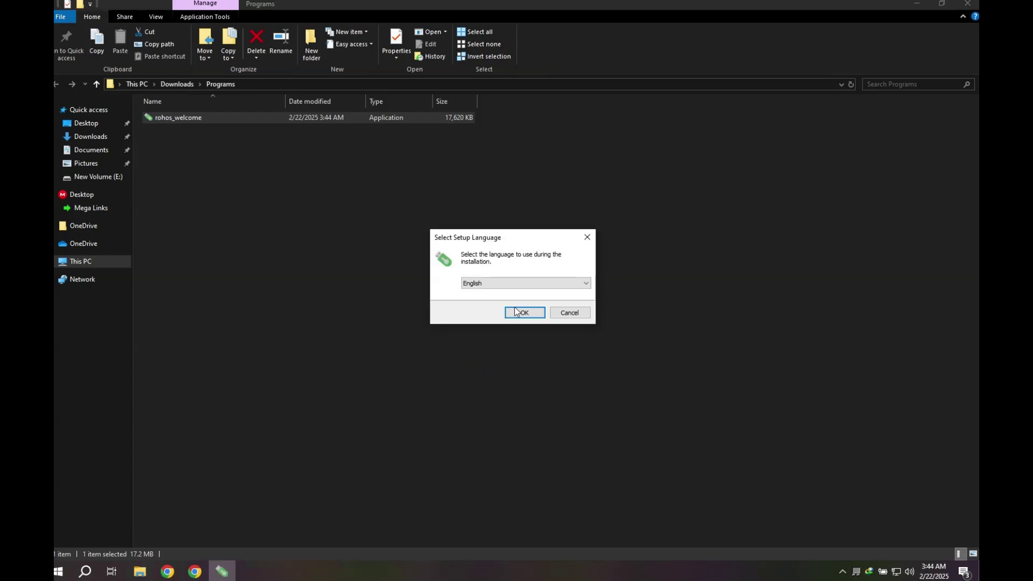
left_click(514, 312)
left_click(579, 371)
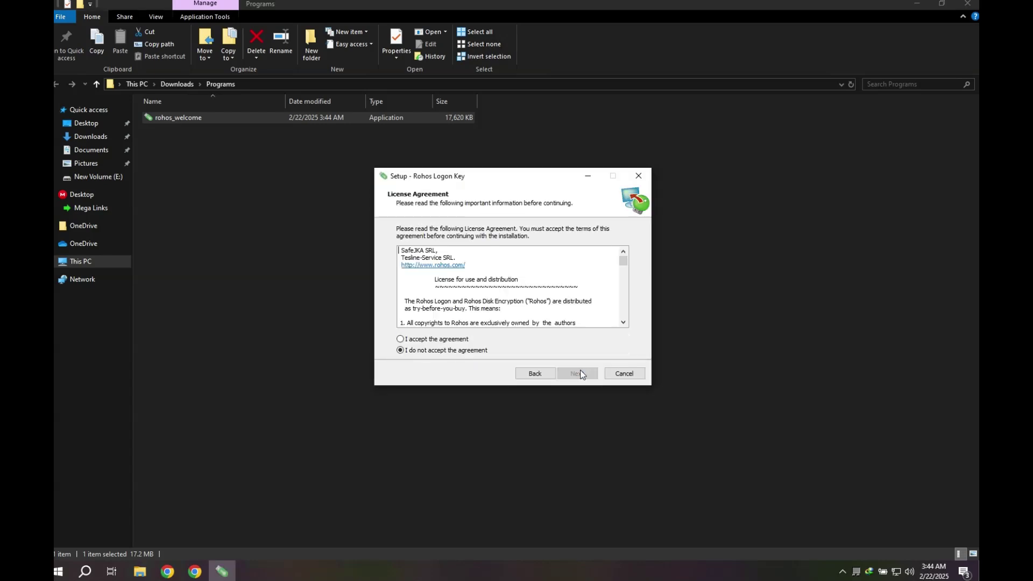
left_click(446, 340)
left_click(571, 372)
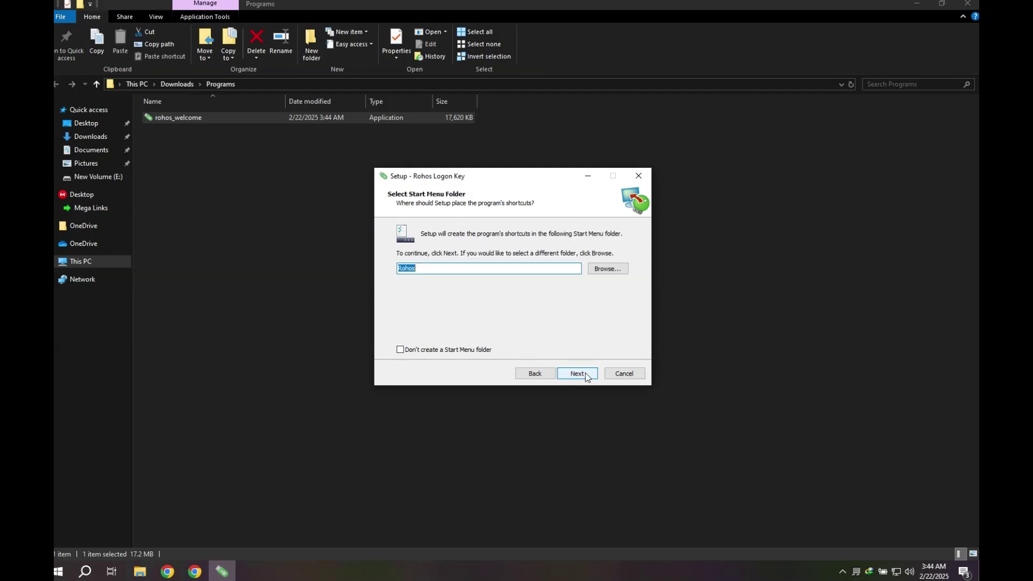
Step: Install with the default Start Menu folder and a desktop shortcut, then finish setup
left_click(585, 373)
left_click(421, 263)
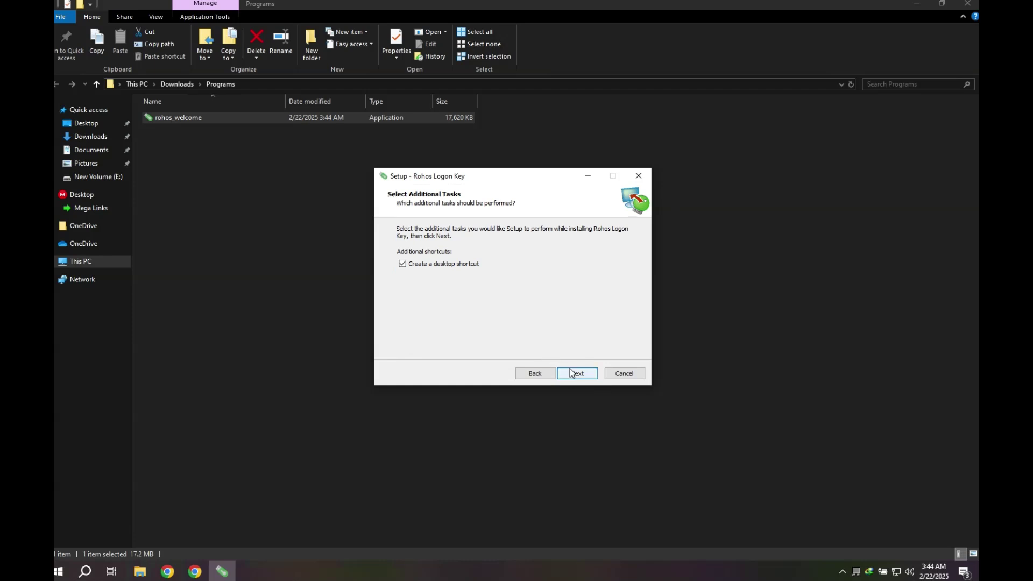
left_click(571, 372)
left_click(572, 373)
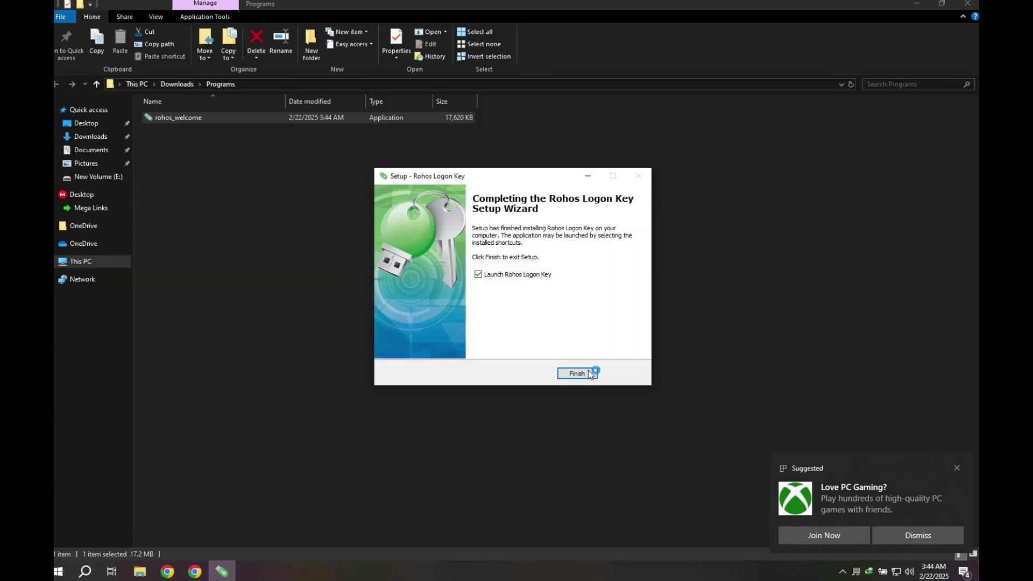
left_click(589, 370)
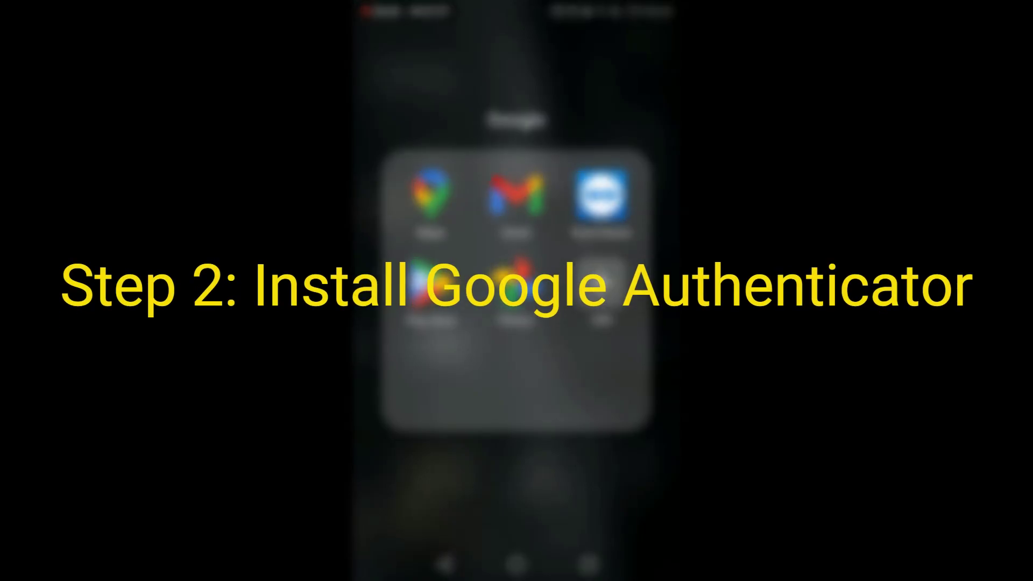
Step: Search the Play Store for 'google authenticator' and install Google Authenticator on the phone
left_click(618, 518)
left_click(484, 46)
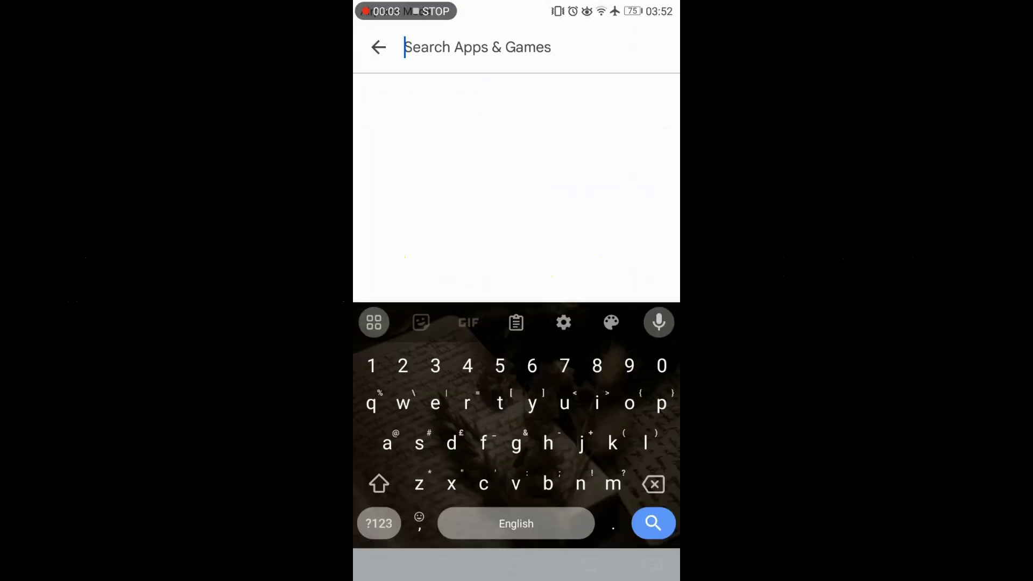
type("goog")
left_click(475, 149)
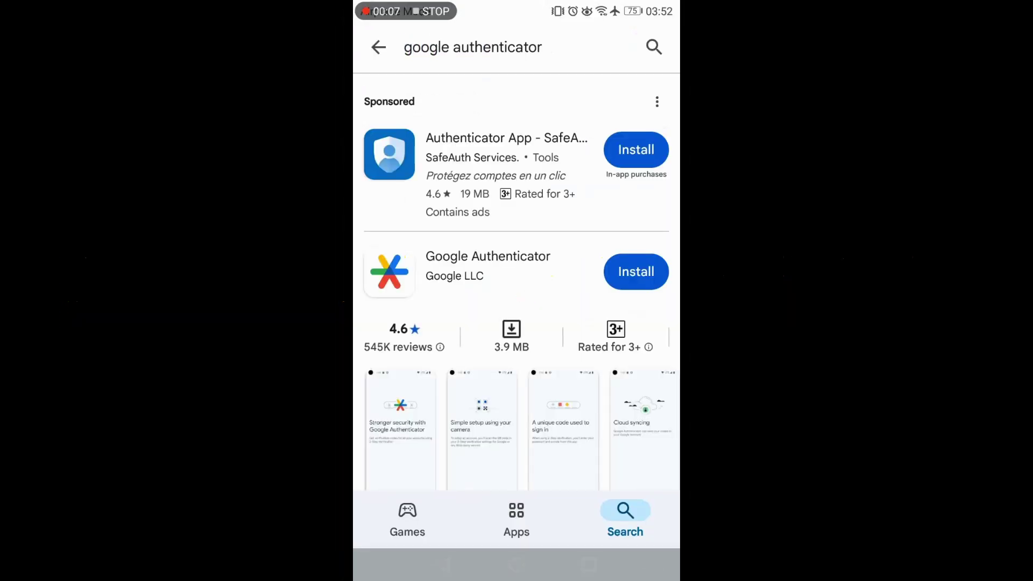
left_click(484, 260)
left_click(612, 263)
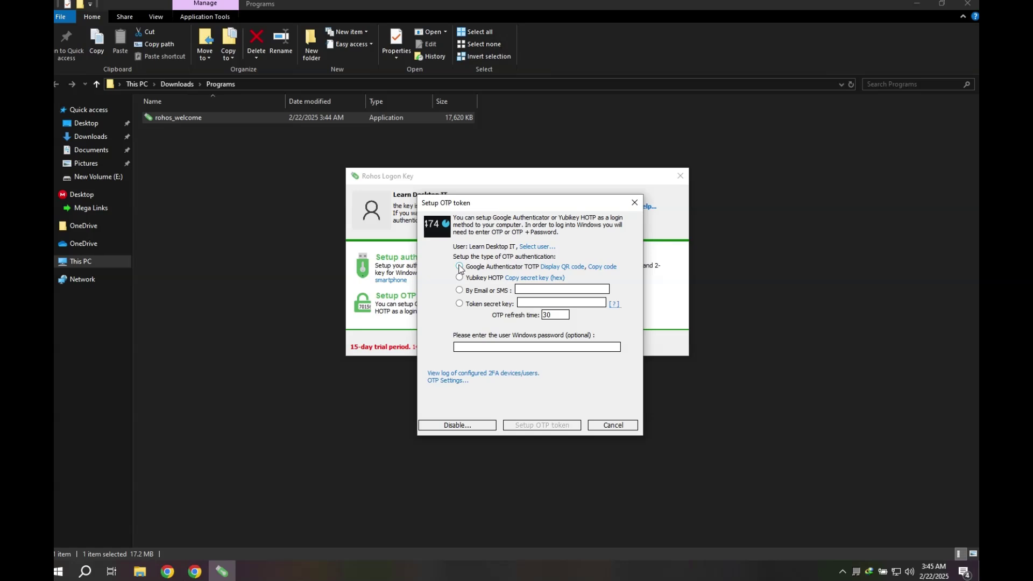
Step: Create a Google Authenticator TOTP token via QR code with a 30-second refresh time
left_click(459, 267)
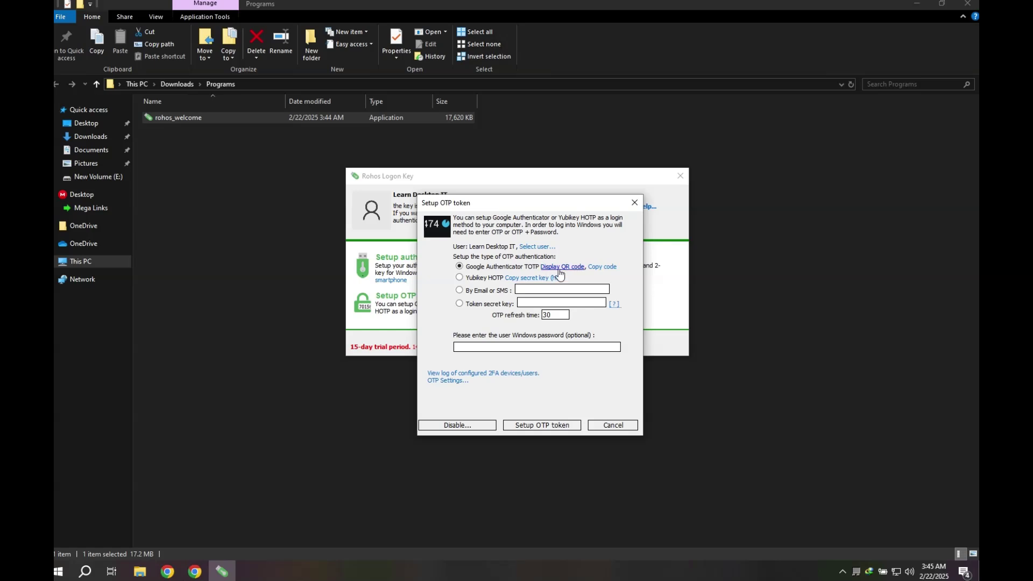
left_click(558, 269)
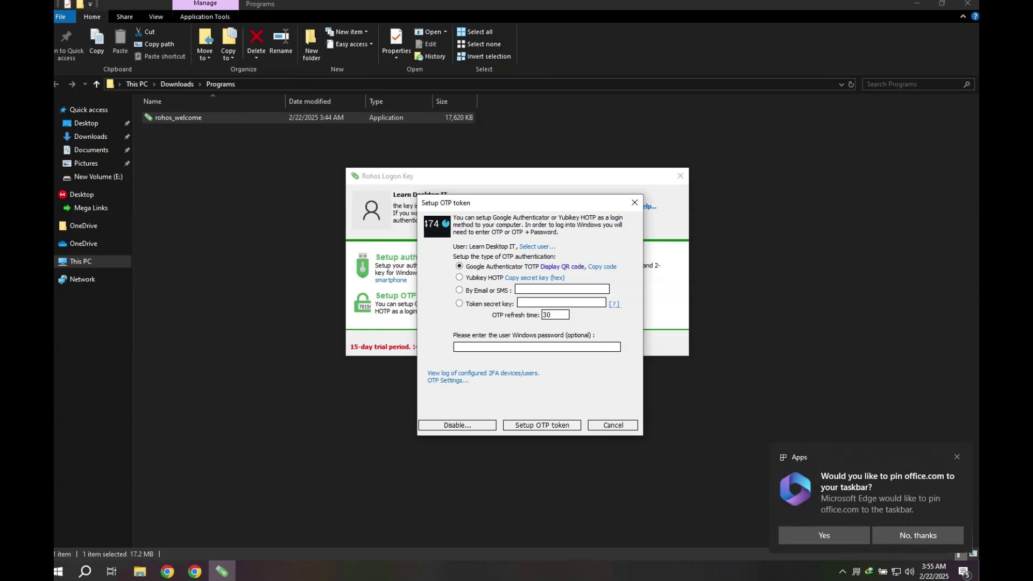
left_click(941, 538)
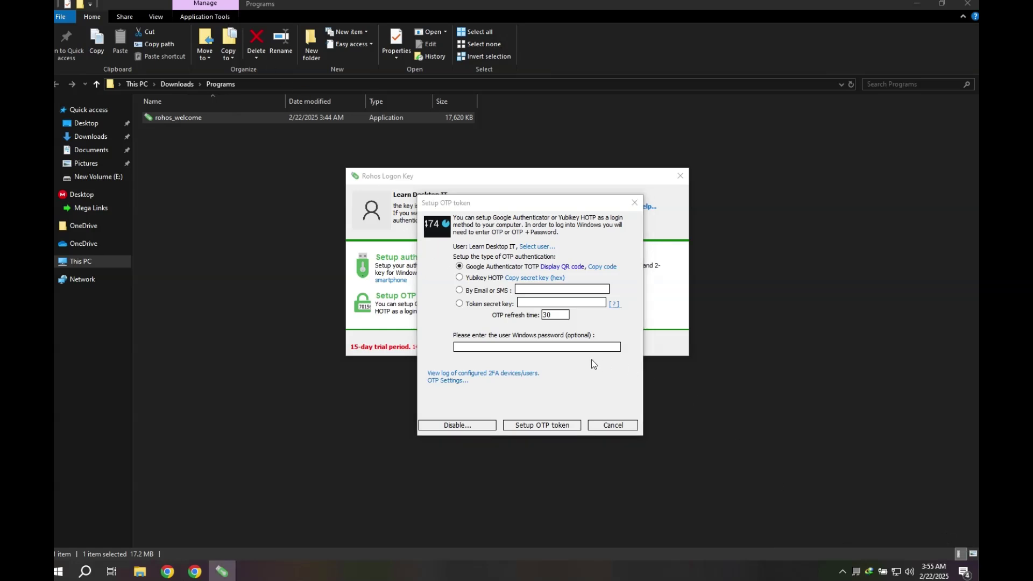
left_click(559, 316)
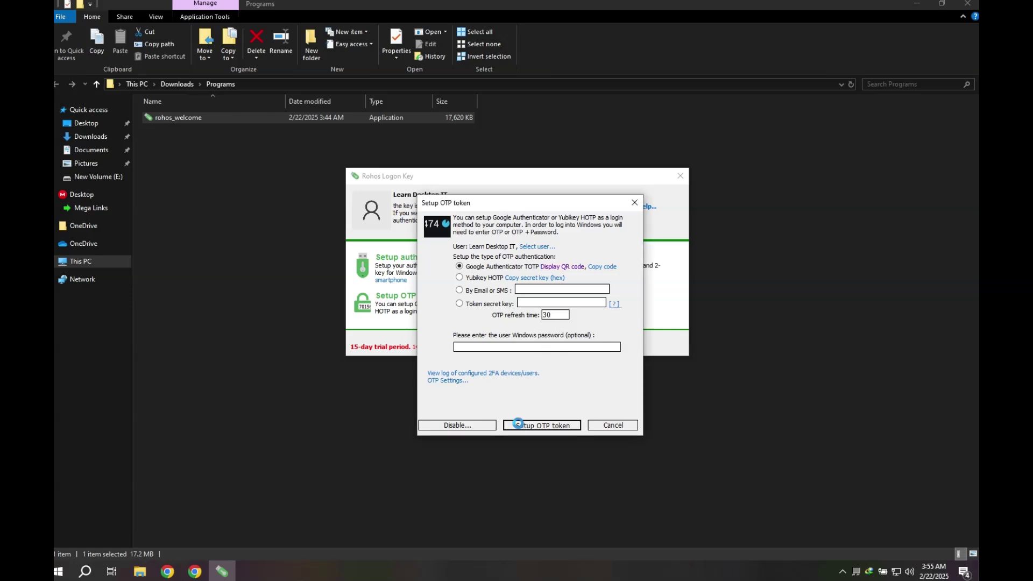
left_click(519, 425)
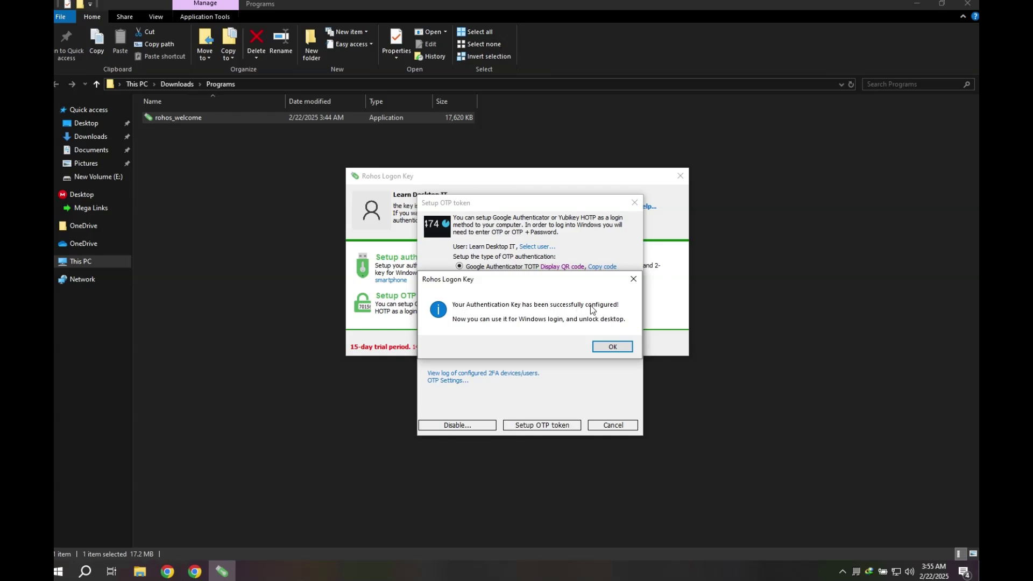
left_click(613, 349)
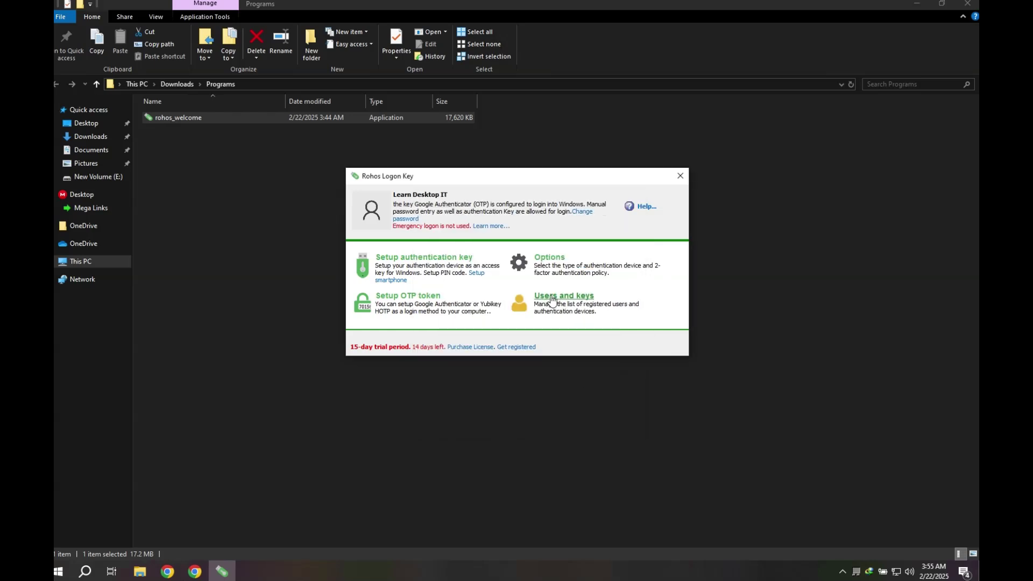
Step: In the 2FA options, keep No action on key removal and None for bypass scenarios
left_click(548, 260)
left_click(500, 270)
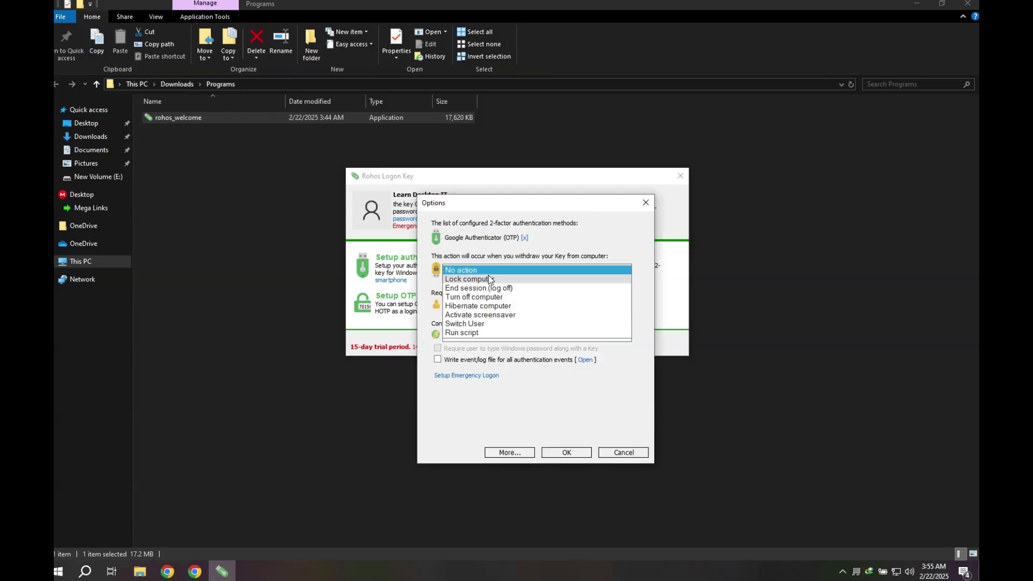
left_click(494, 271)
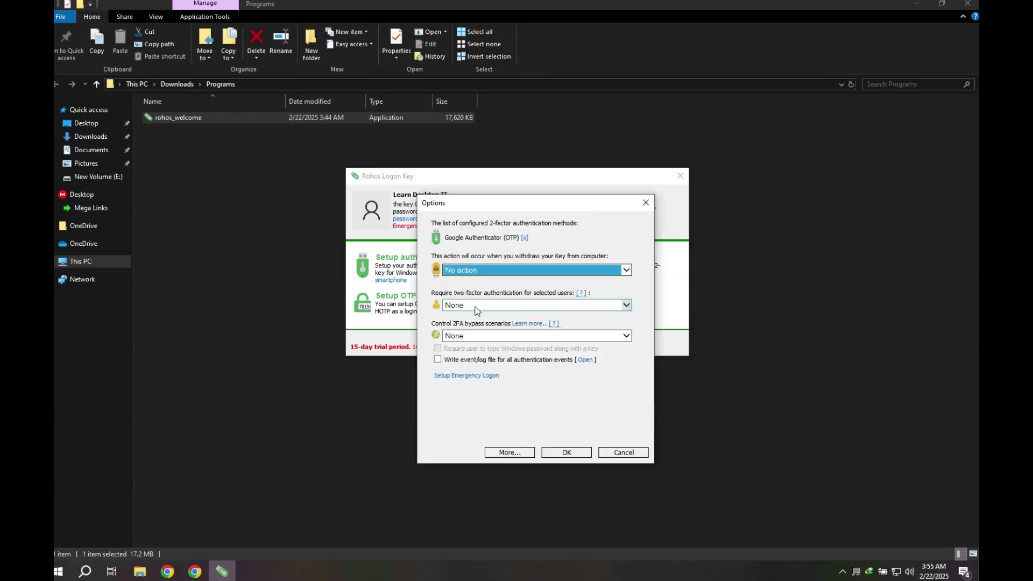
left_click(476, 336)
left_click(476, 337)
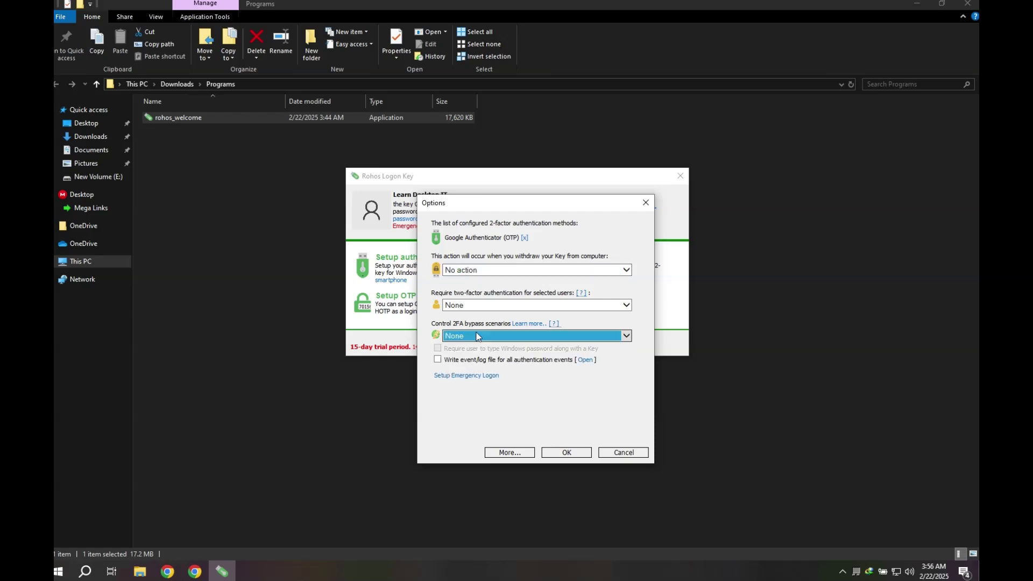
Step: Edit the first emergency security question about favorite car model and enter its answer
left_click(468, 380)
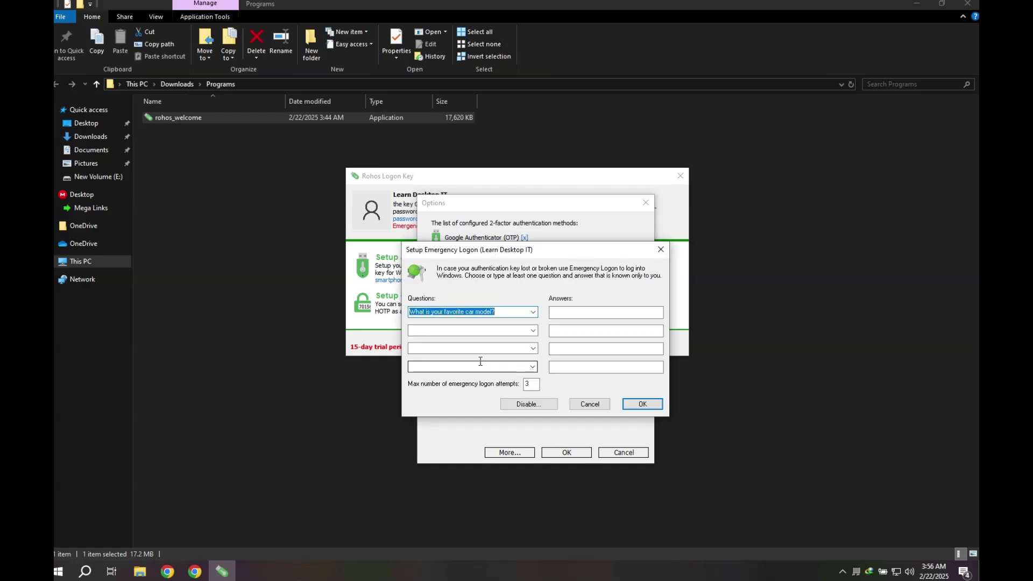
left_click(511, 316)
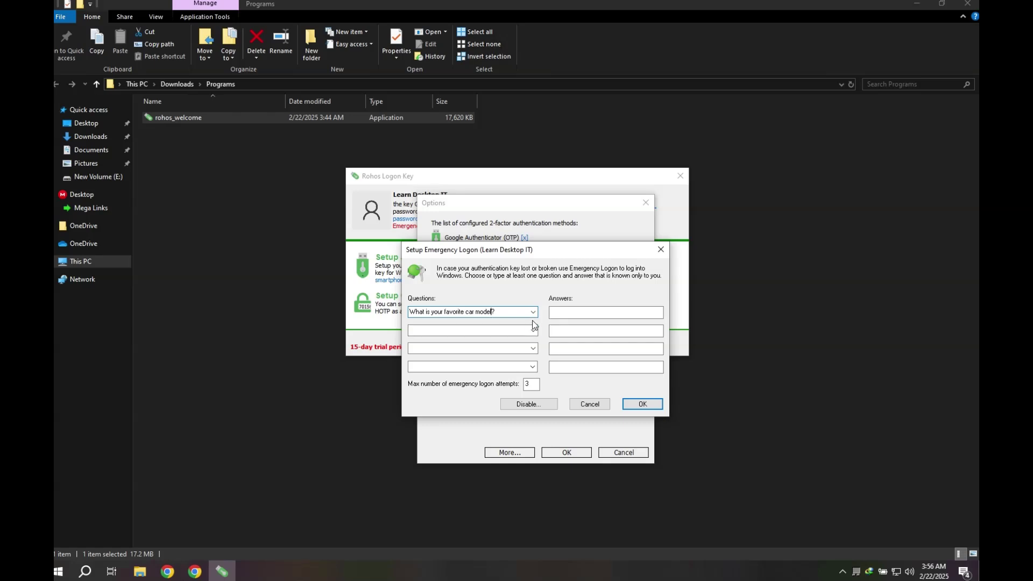
left_click(571, 313)
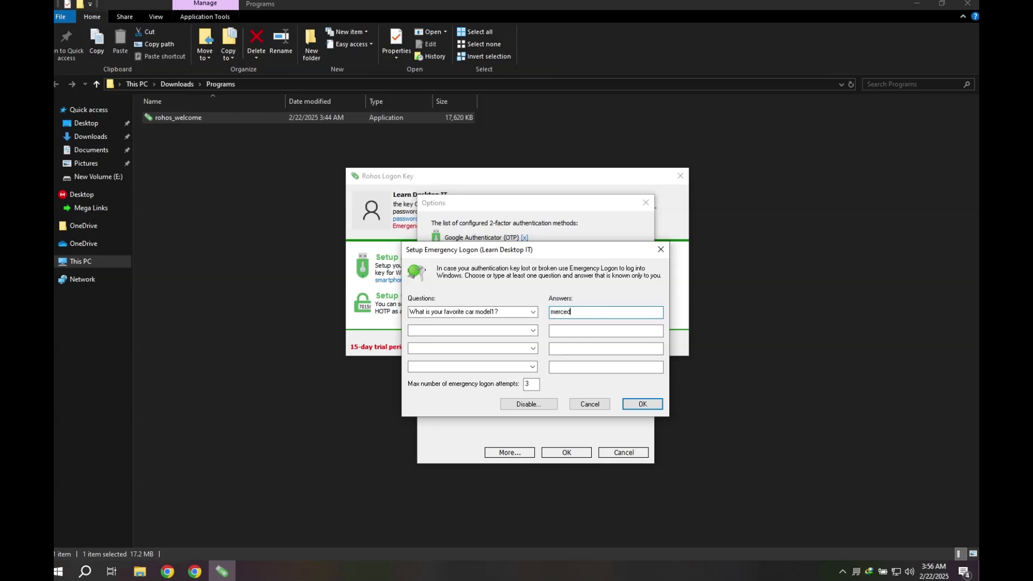
key("Tab")
key("shift+Tab")
Step: Set the maximum emergency logon attempts to 9999 and save the emergency logon
key("Tab")
key("Tab")
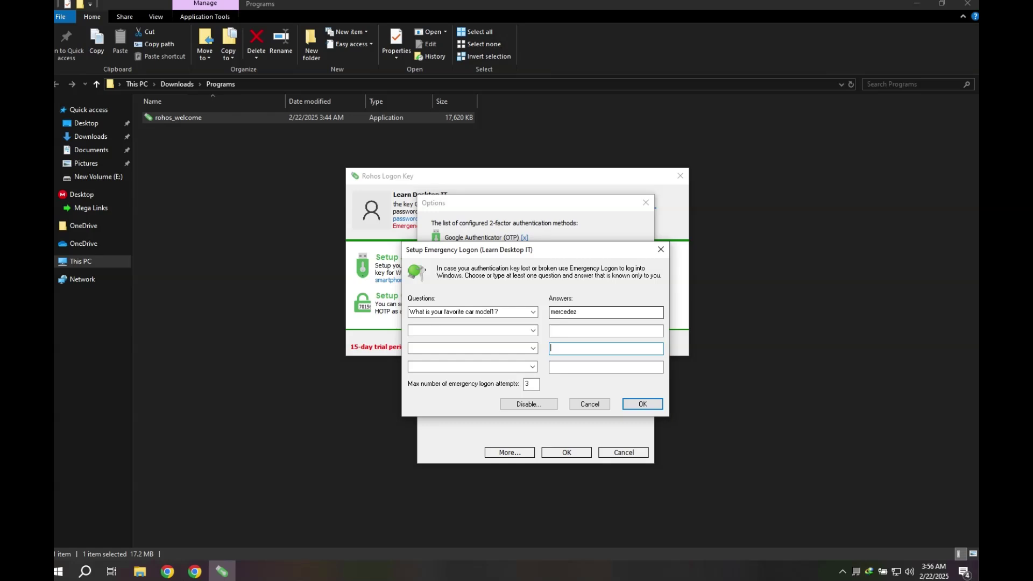
key("Tab")
key("Tab")
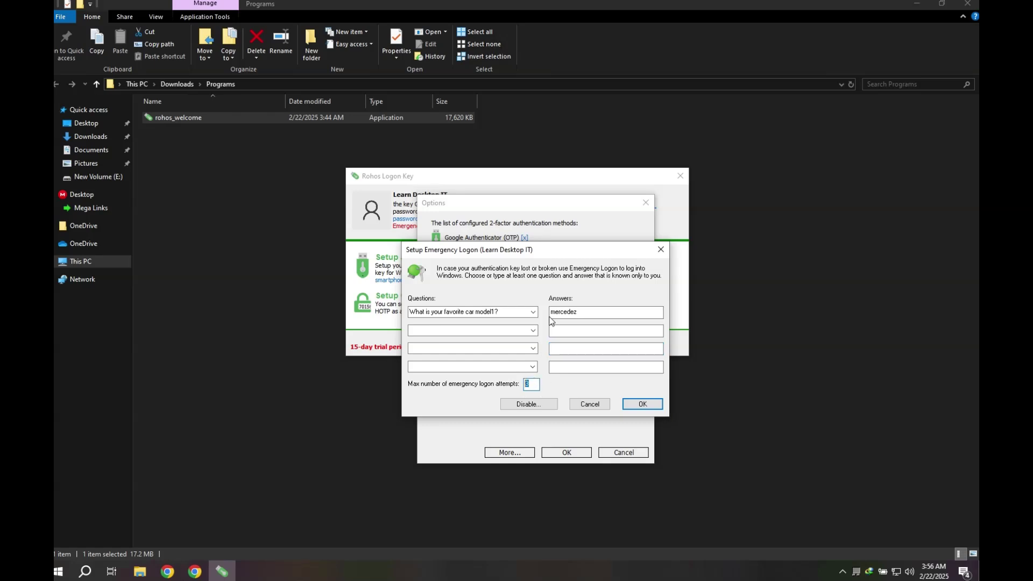
type("9999")
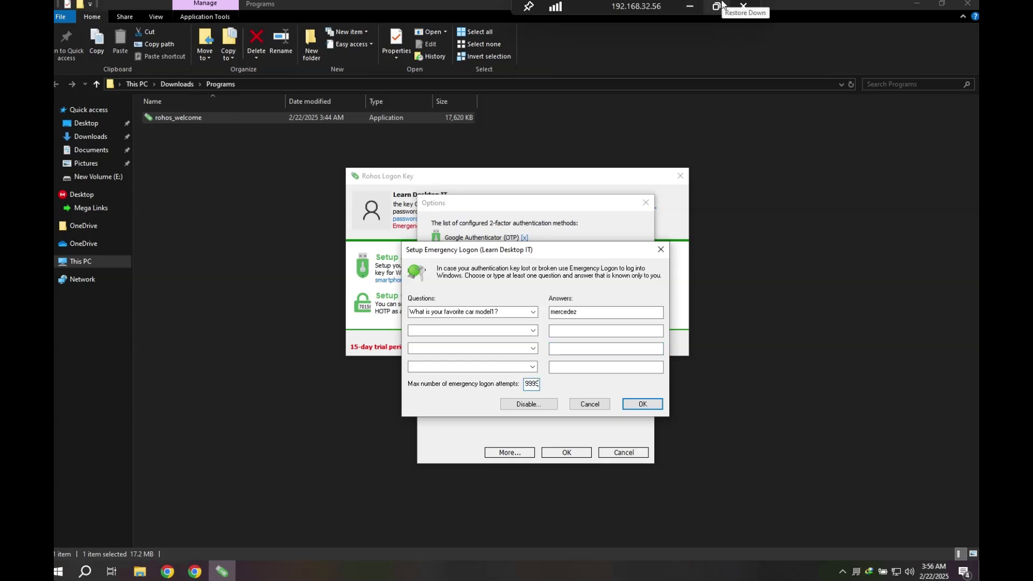
left_click(641, 405)
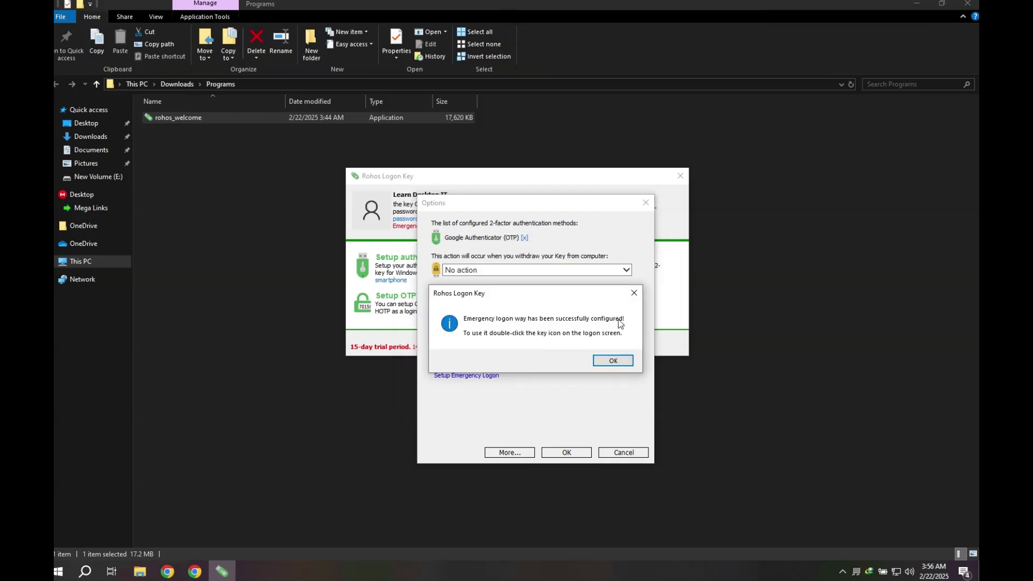
Step: Require two-factor authentication for any user plus the Windows password, save, and close Rohos
left_click(616, 358)
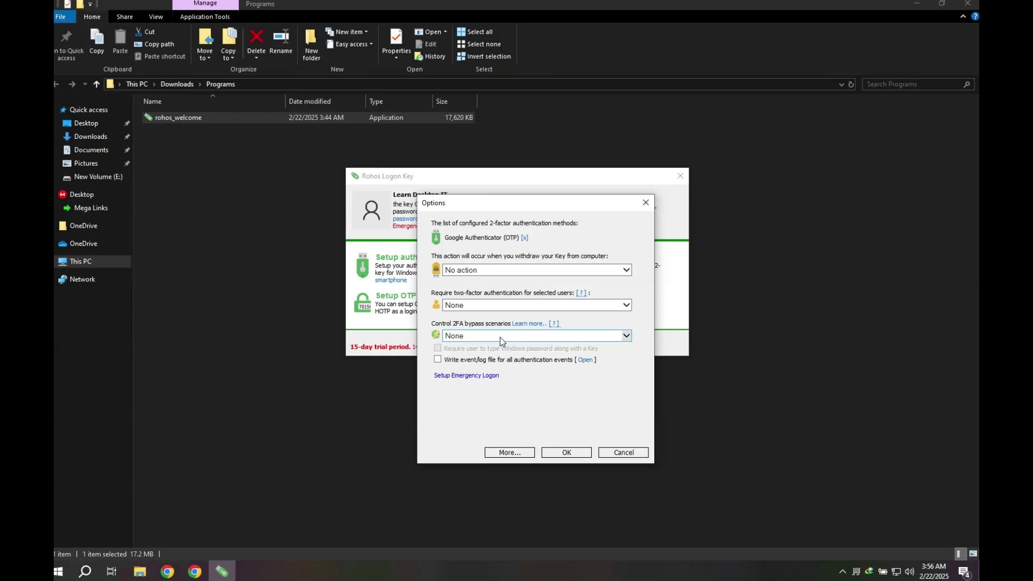
left_click(495, 305)
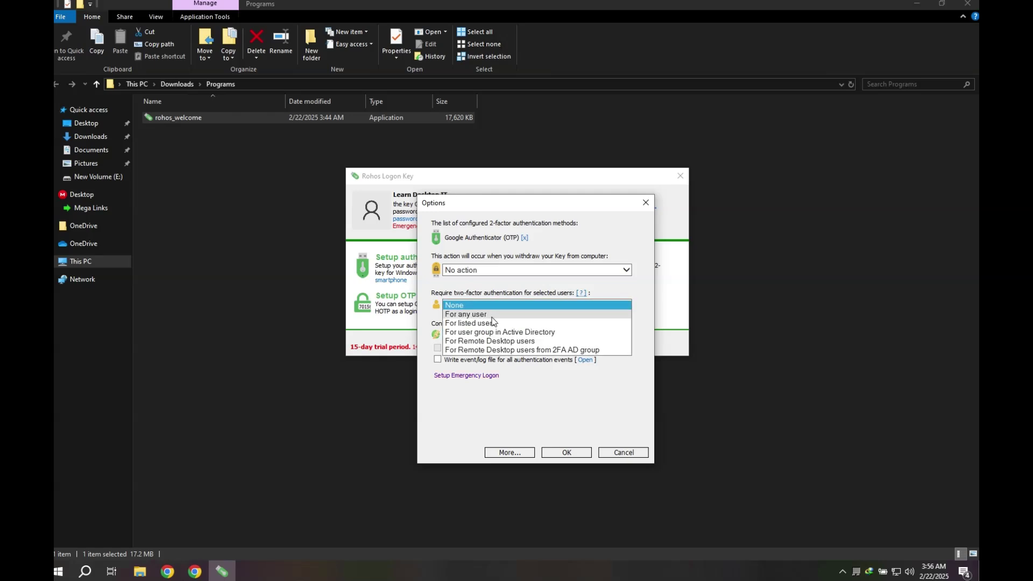
left_click(468, 314)
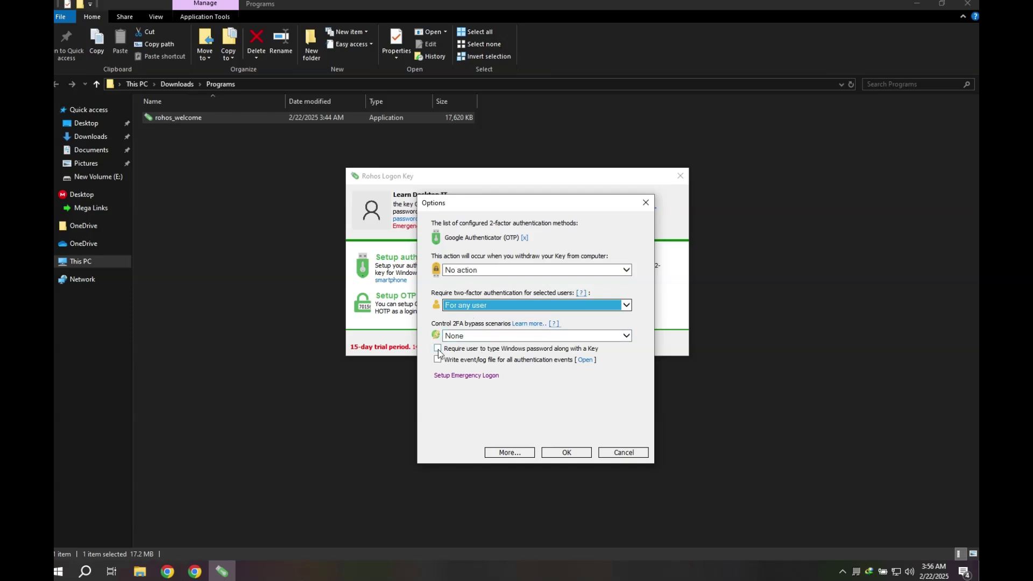
left_click(438, 349)
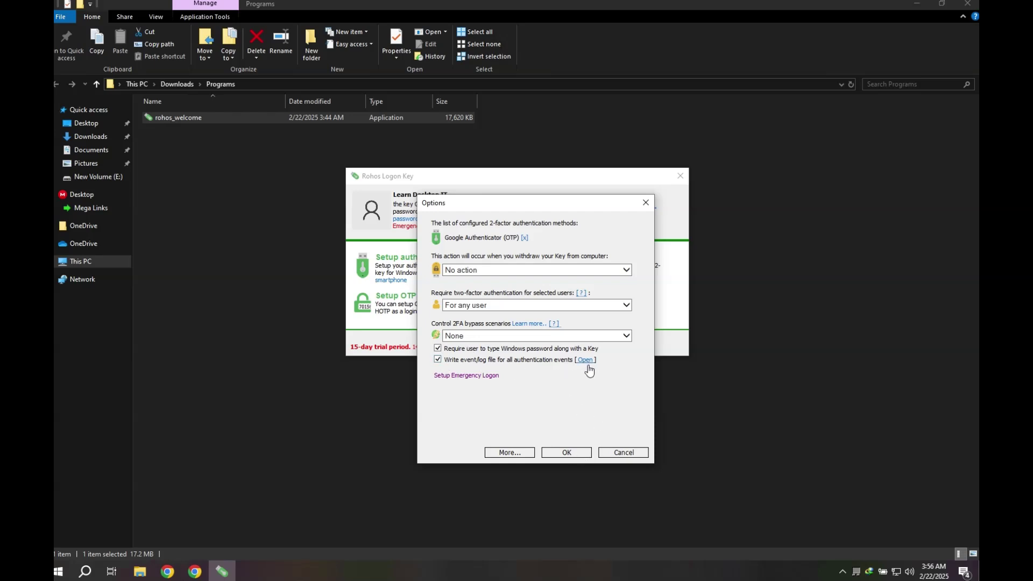
left_click(567, 452)
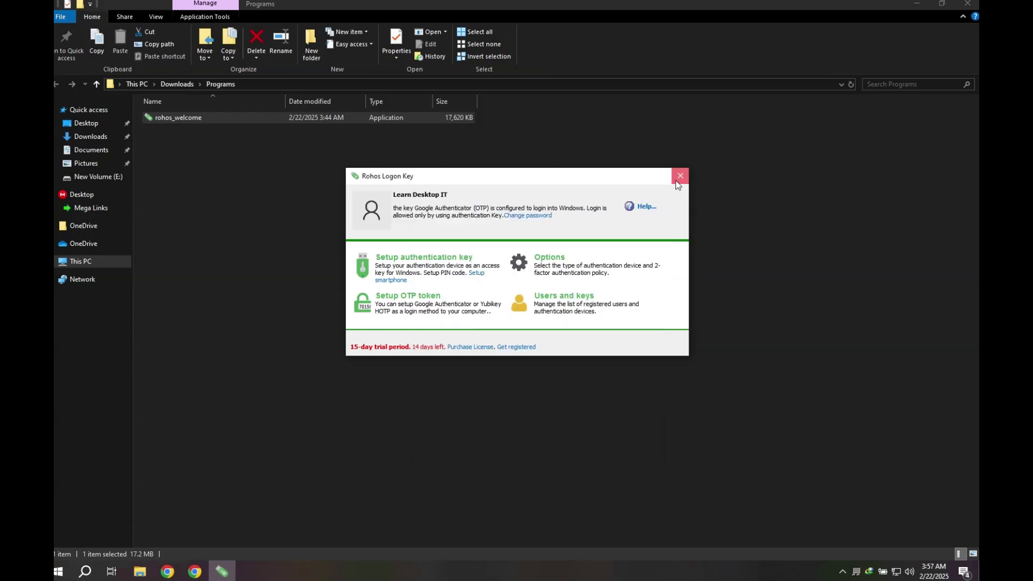
left_click(679, 178)
right_click(61, 571)
Step: Sign out and log back in with the account password and the Google Authenticator code
mouse_move(90, 543)
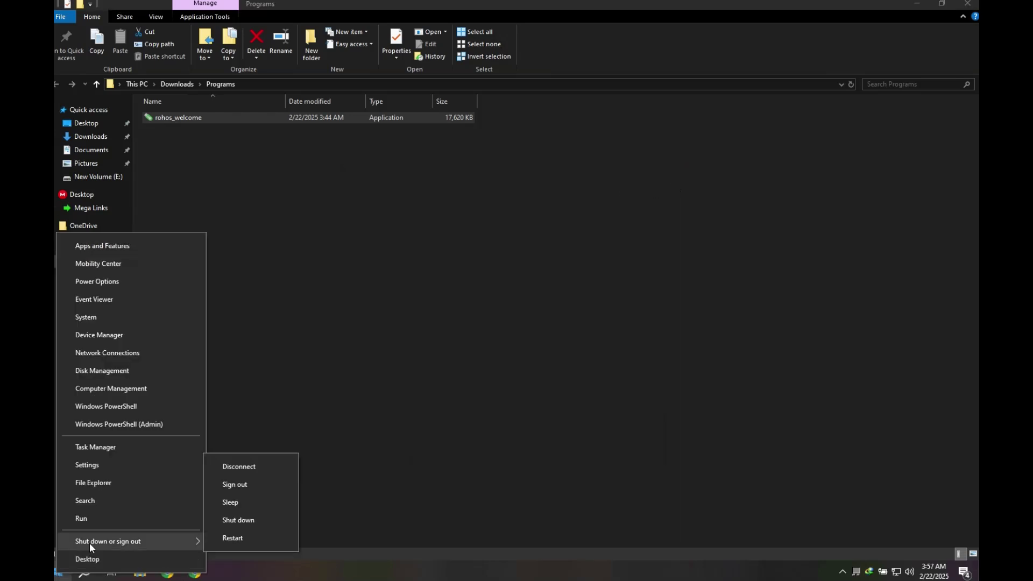
left_click(256, 484)
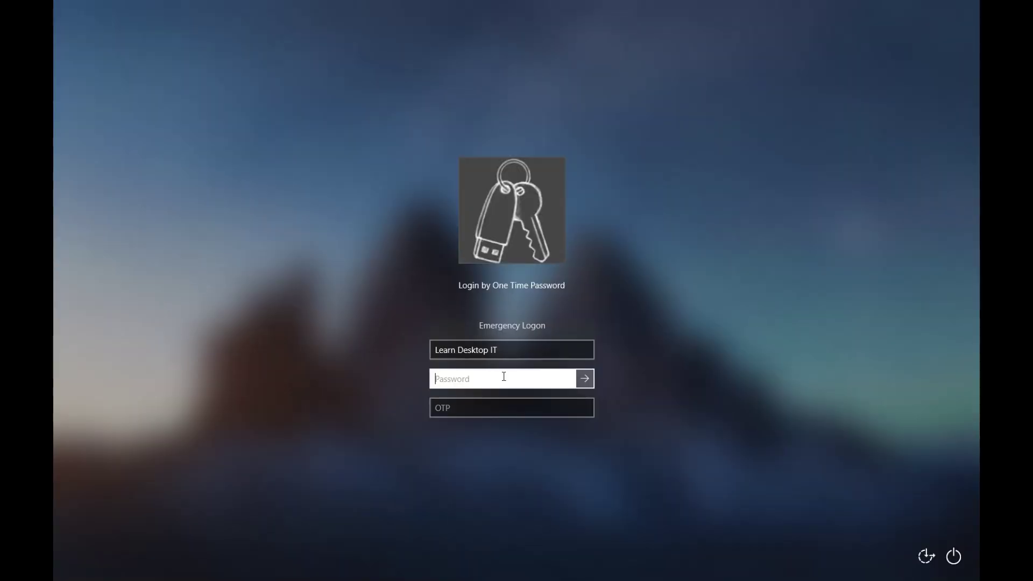
type("•••")
key("Tab")
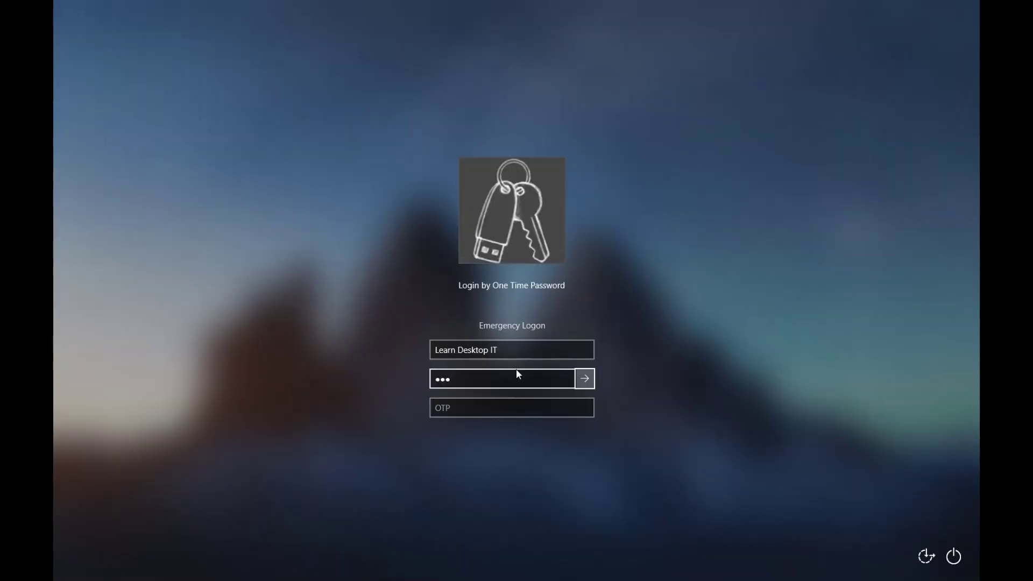
key("Tab")
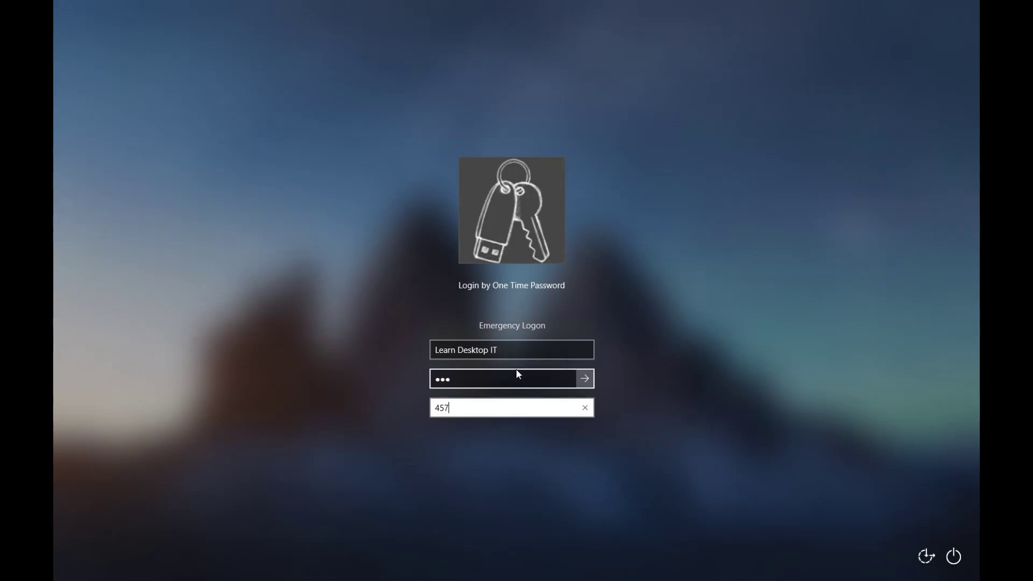
key("Return")
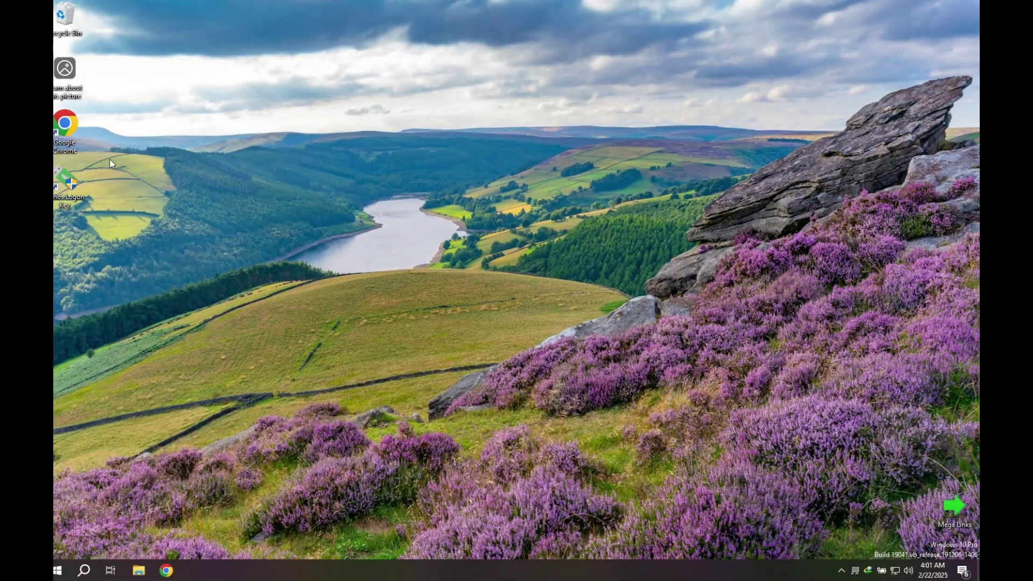
Step: Relaunch Rohos Logon Key as administrator and show the Downloads folder in File Explorer
double_click(80, 176)
left_click(492, 360)
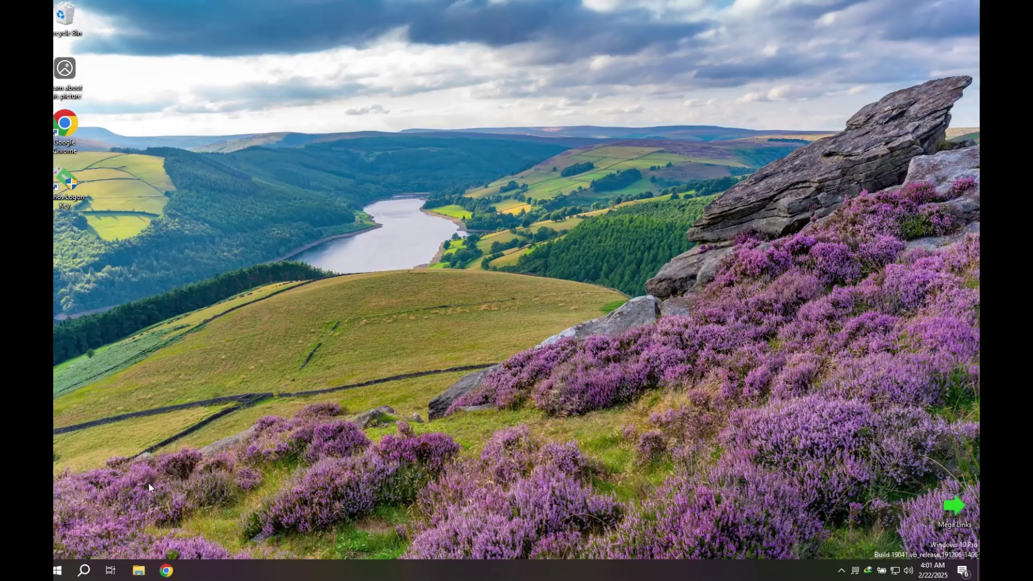
left_click(81, 573)
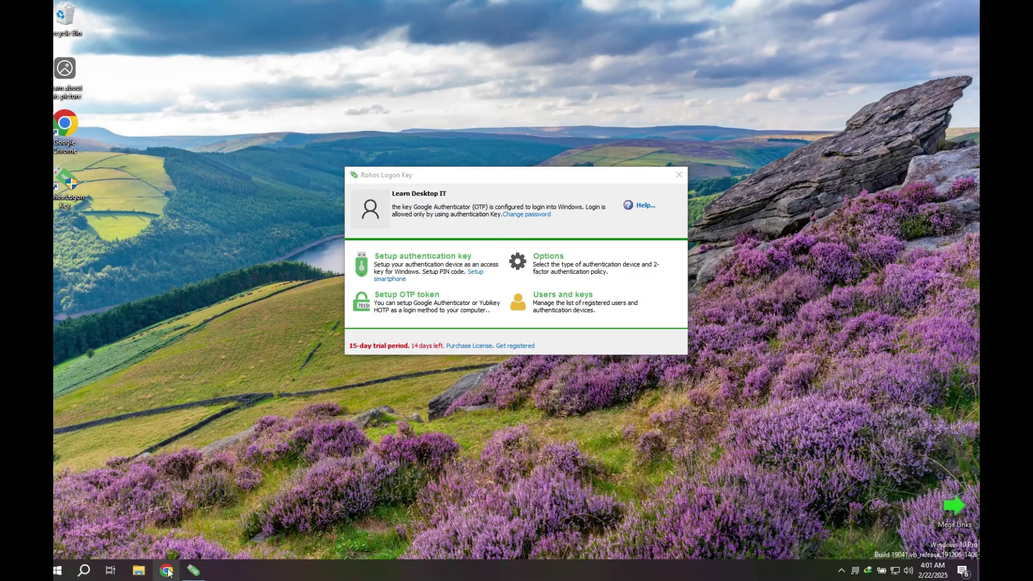
left_click(139, 570)
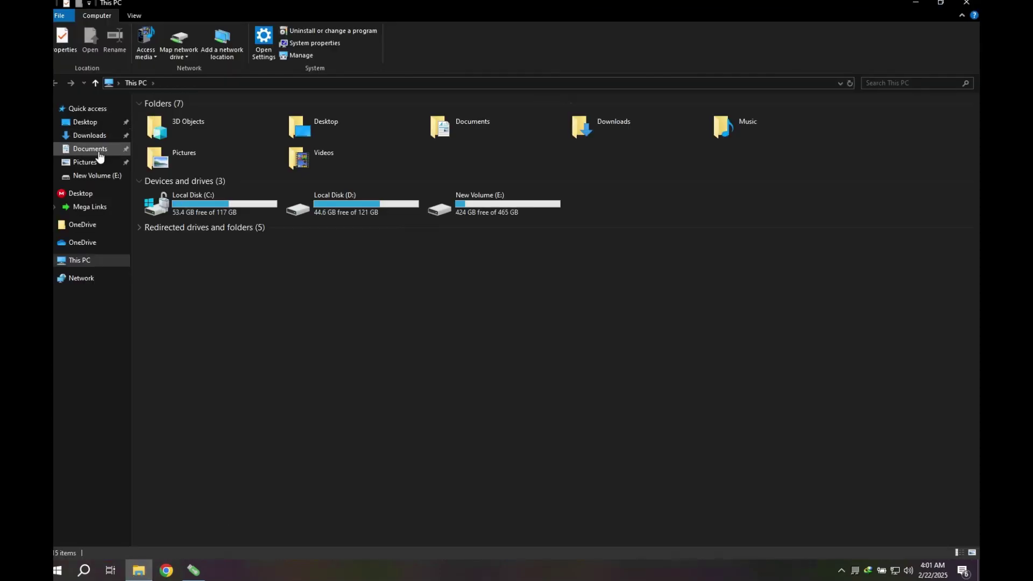
left_click(88, 136)
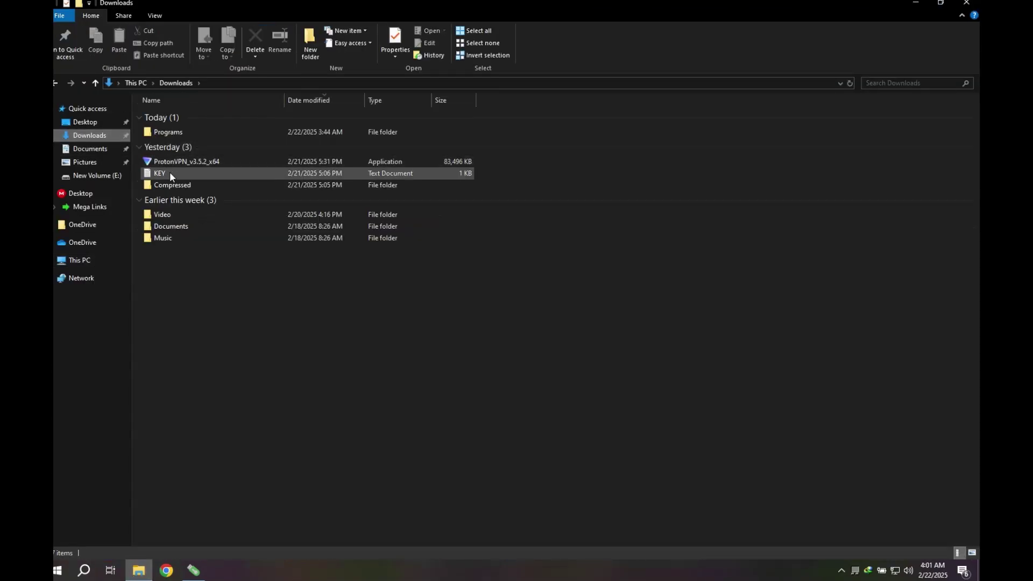
Step: Register Rohos Logon Key with the license key copied from KEY.txt, then close it
double_click(169, 172)
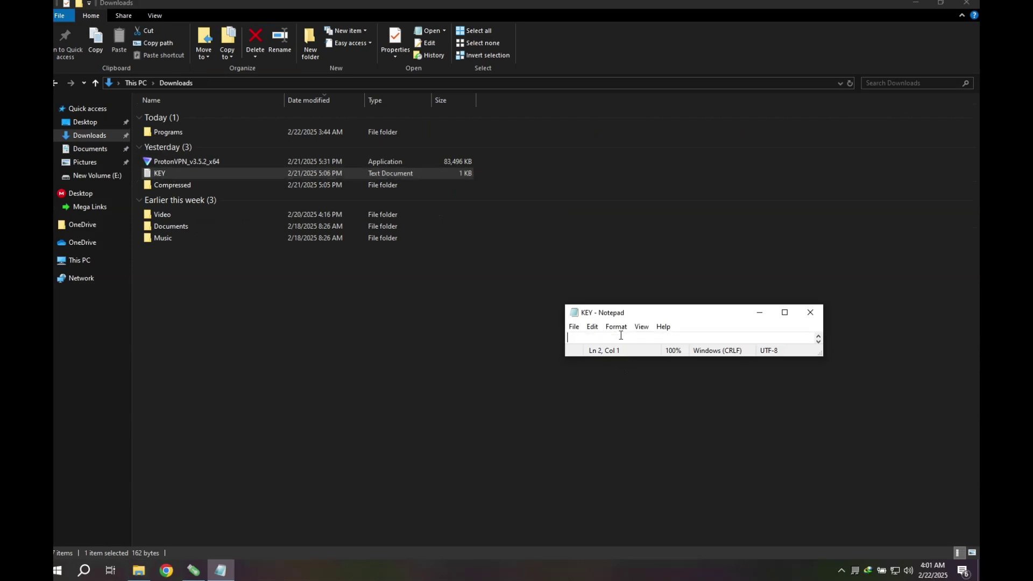
left_click(759, 313)
left_click(194, 571)
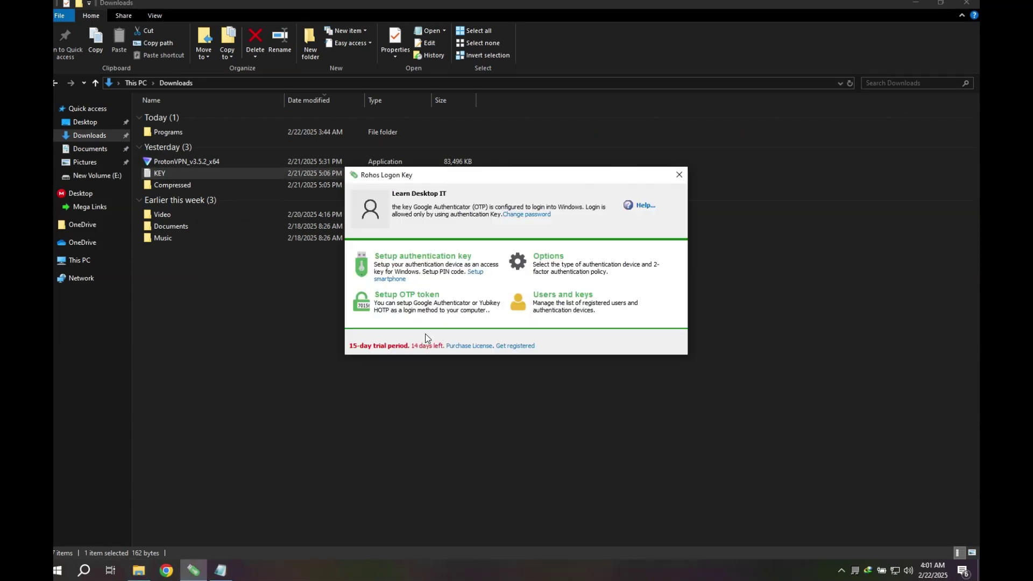
left_click(514, 346)
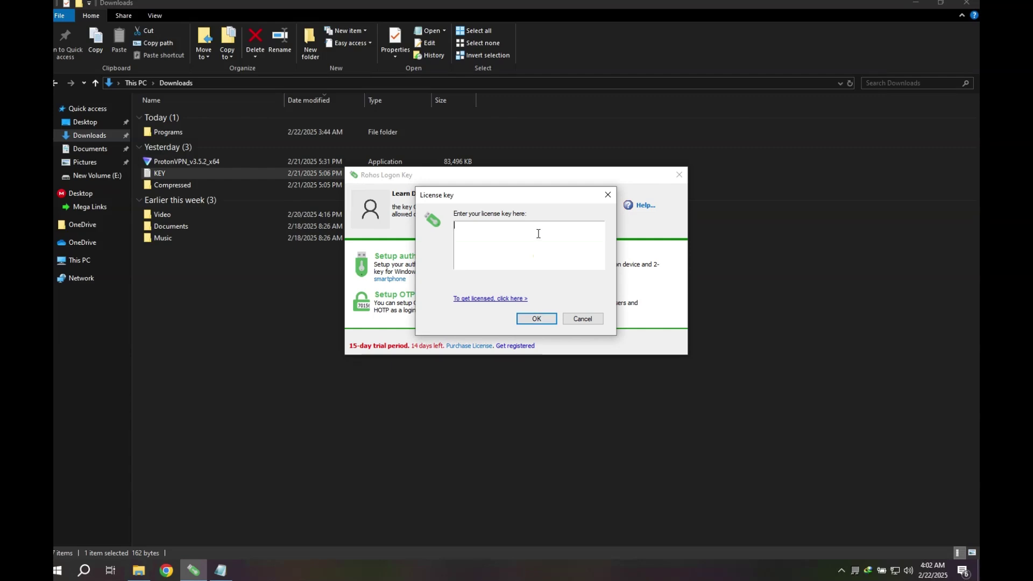
key("ctrl+v")
left_click(541, 318)
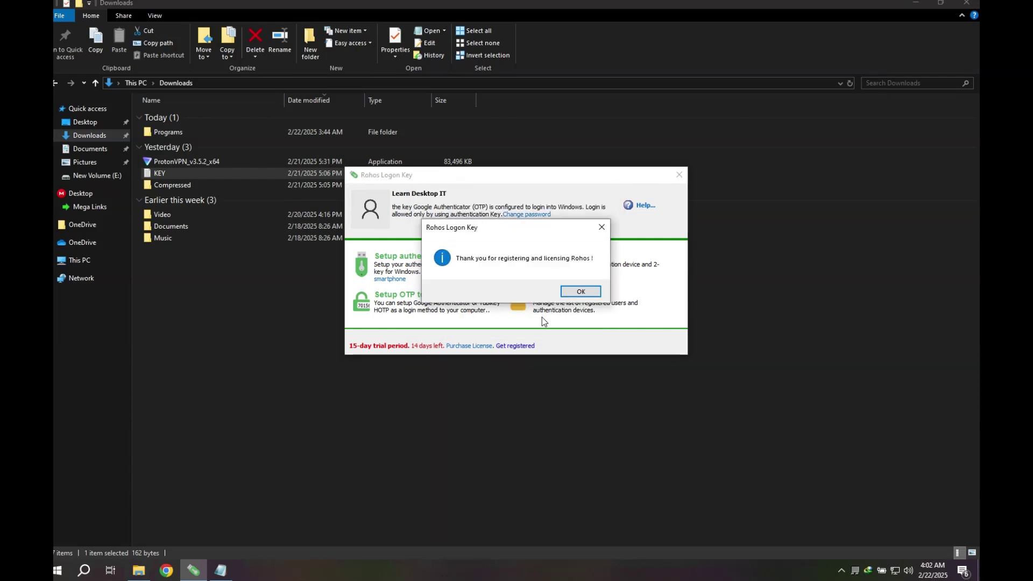
left_click(581, 293)
left_click(679, 175)
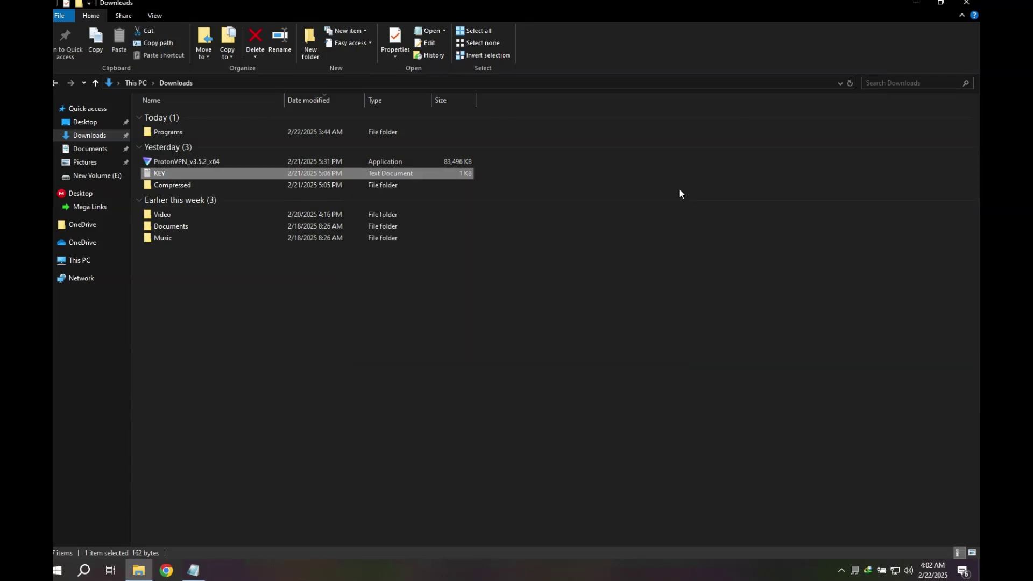